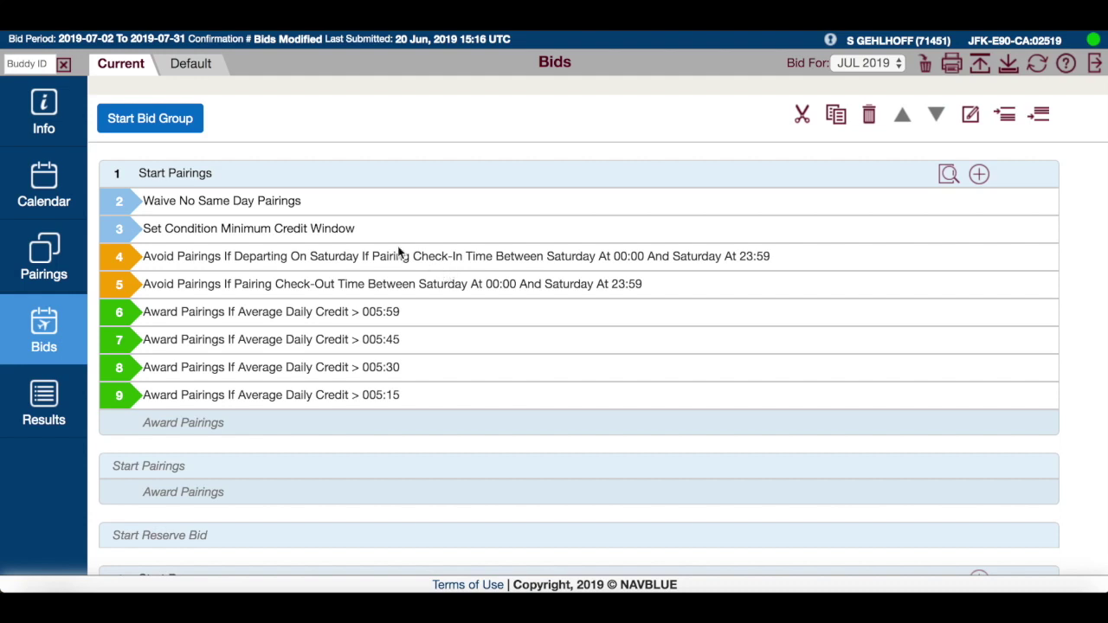
- Start a new bid line on the Start Reserve row with its + button
{"action": "scroll", "coordinate": [323, 180], "scroll_direction": "up", "scroll_amount": 2}
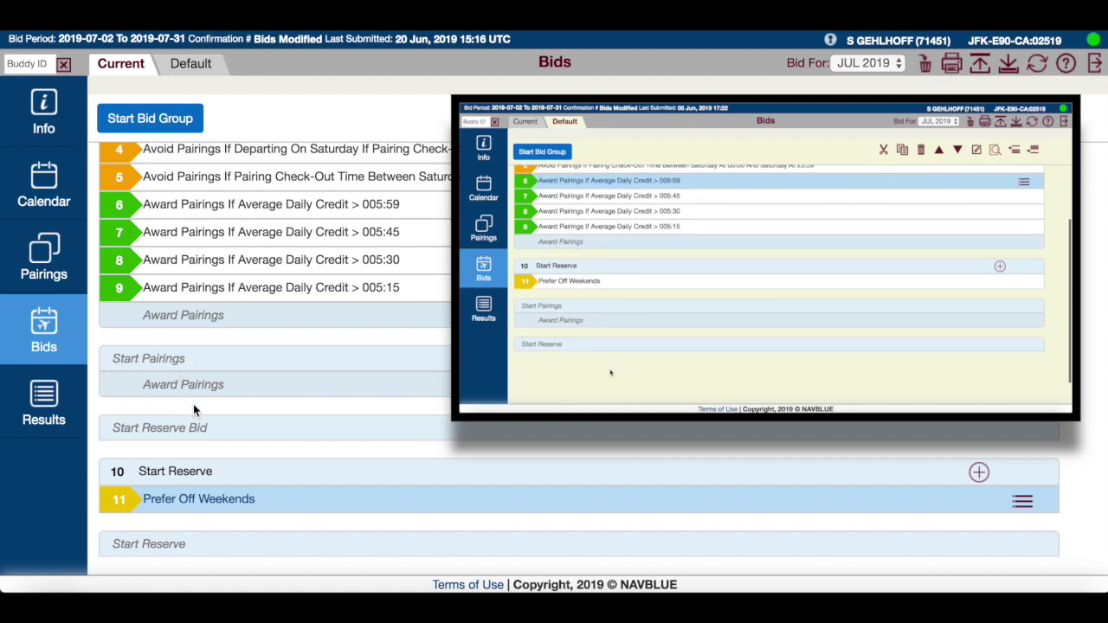
{"action": "scroll", "coordinate": [193, 403], "scroll_direction": "down", "scroll_amount": 3}
{"action": "scroll", "coordinate": [183, 324], "scroll_direction": "up", "scroll_amount": 5}
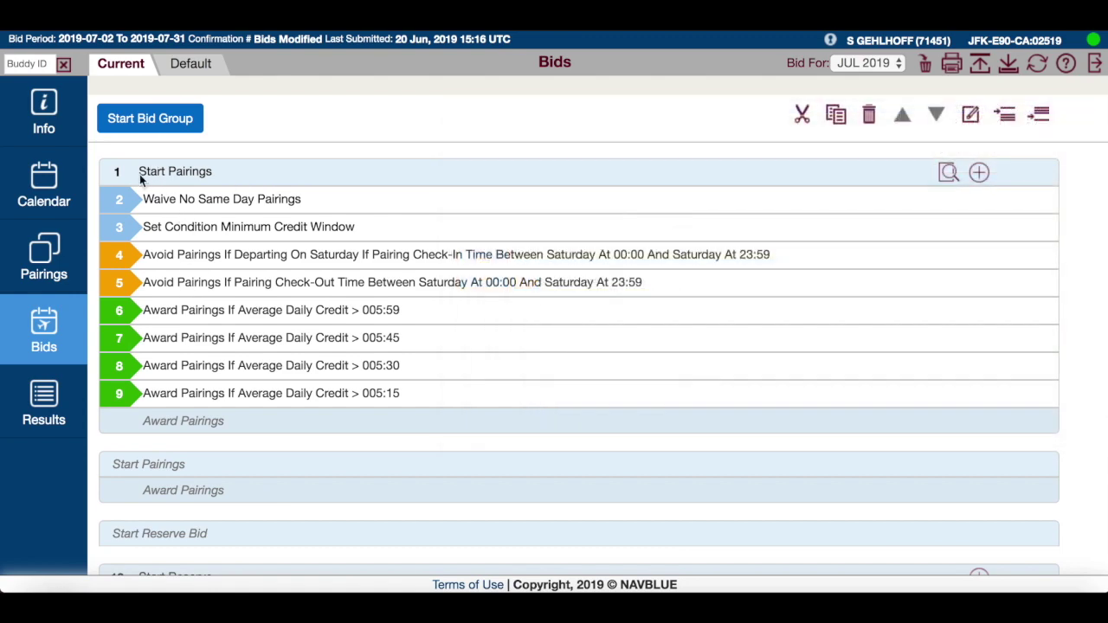
{"action": "scroll", "coordinate": [228, 478], "scroll_direction": "down", "scroll_amount": 2}
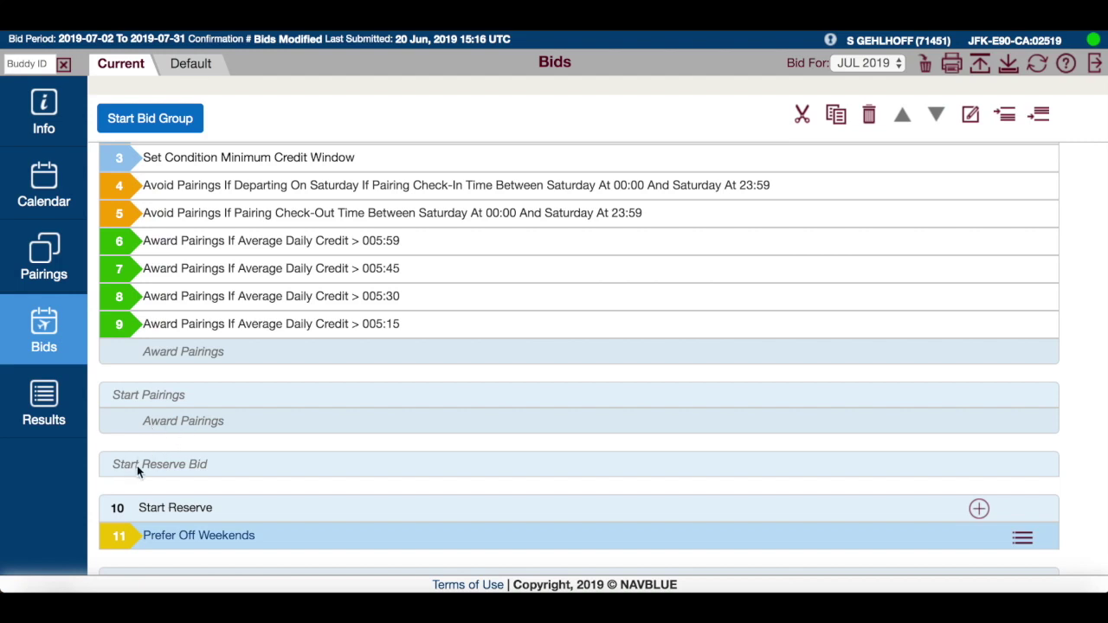
{"action": "scroll", "coordinate": [217, 469], "scroll_direction": "down", "scroll_amount": 2}
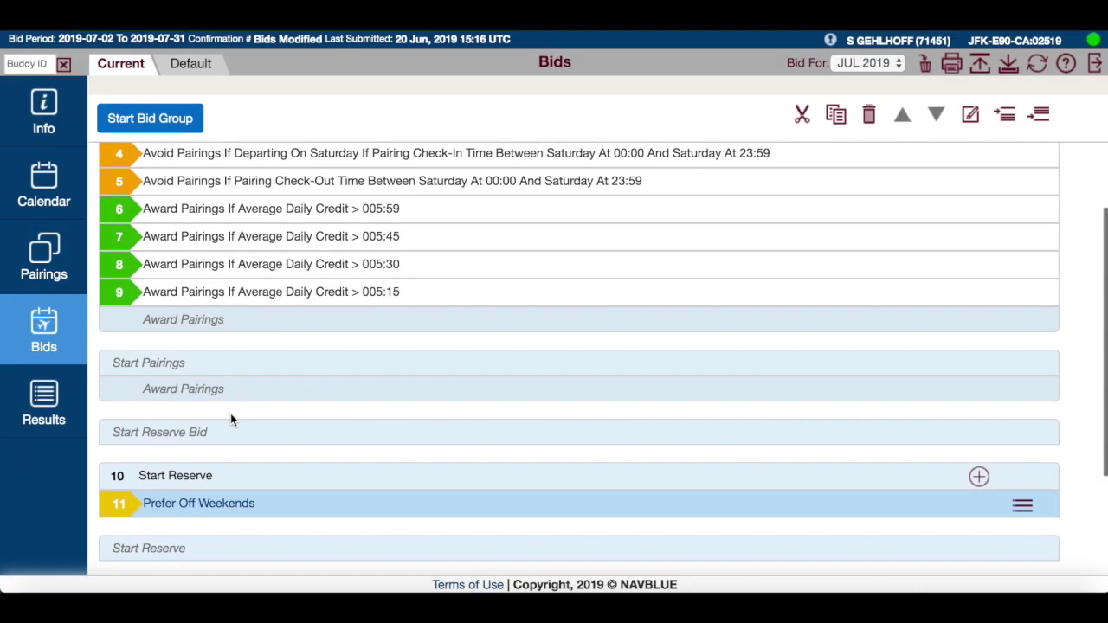
{"action": "scroll", "coordinate": [243, 428], "scroll_direction": "down", "scroll_amount": 1}
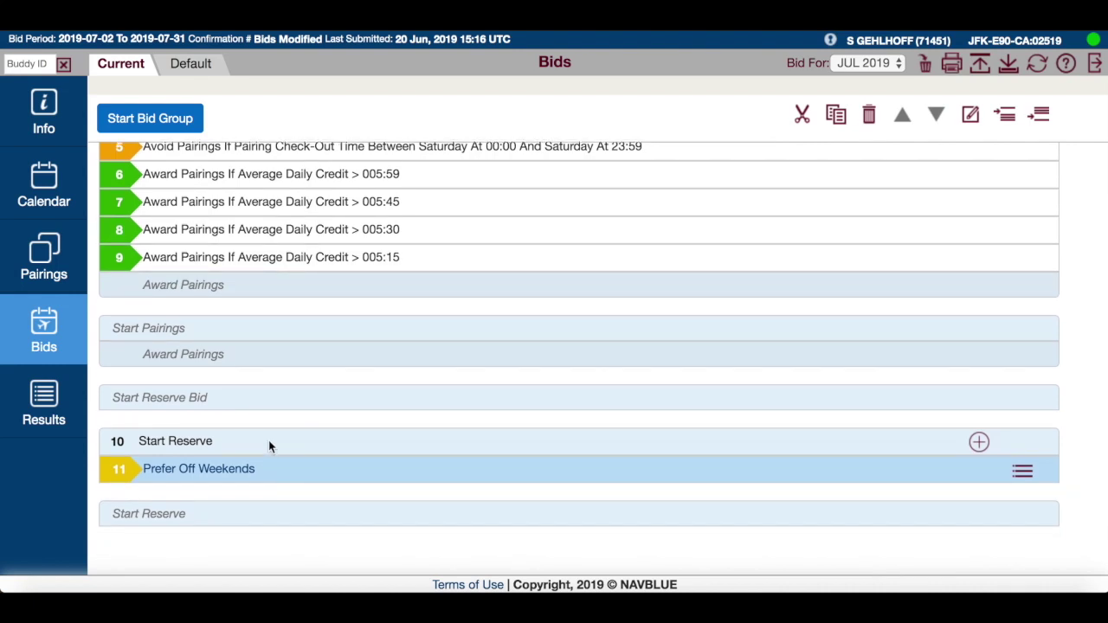
{"action": "left_click", "coordinate": [979, 443]}
{"action": "left_click", "coordinate": [979, 441]}
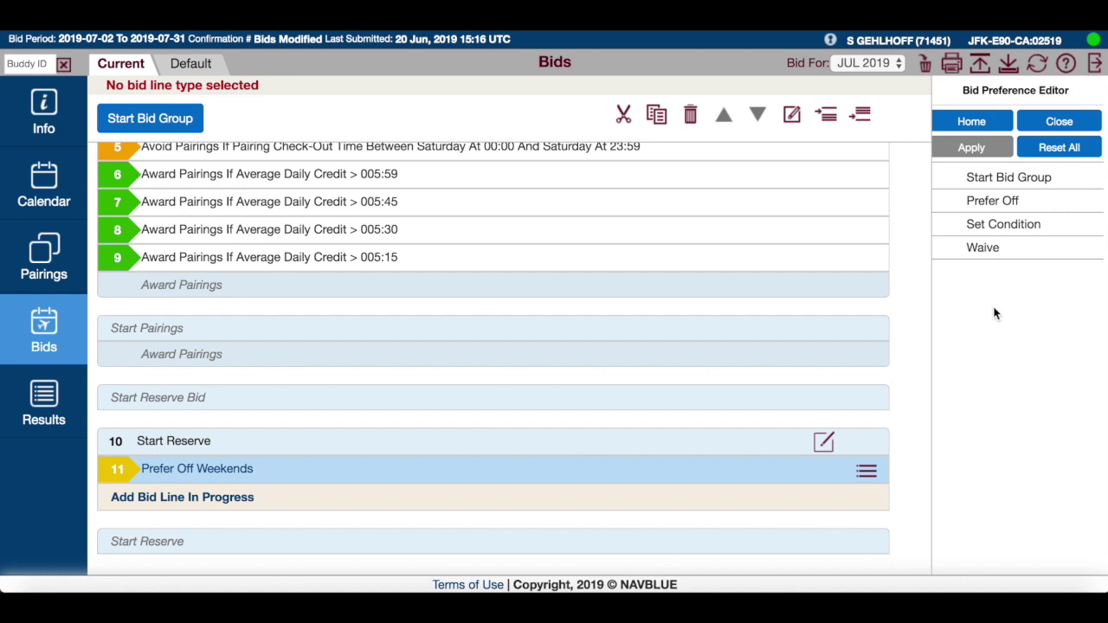
- Choose Start Bid Group and insert a Start Reserve Bid line into the bids
{"action": "left_click", "coordinate": [1025, 178]}
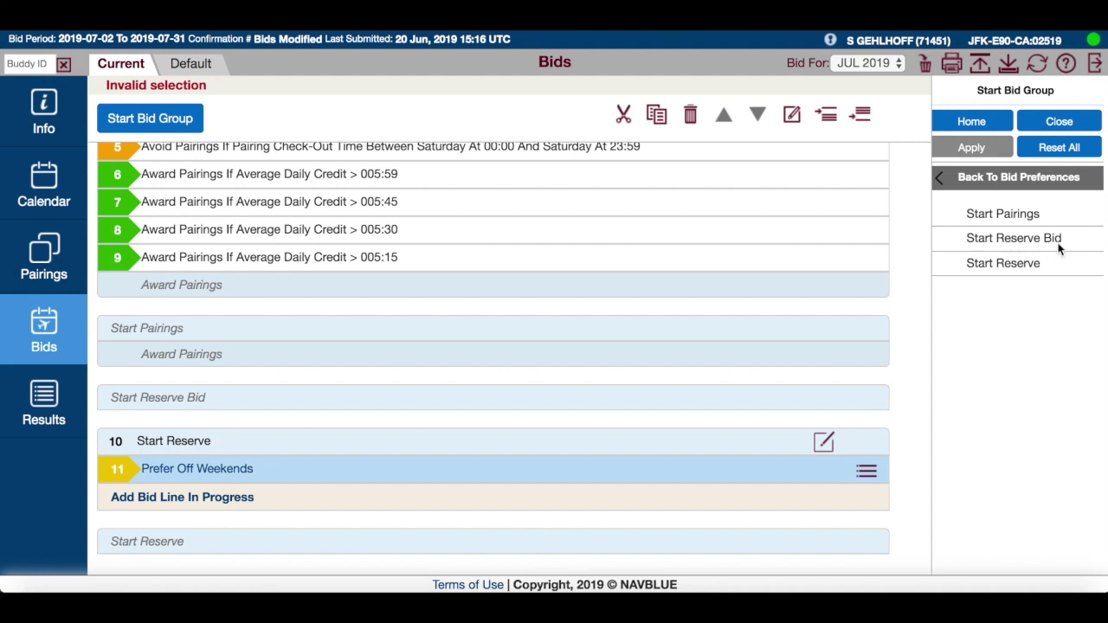
{"action": "scroll", "coordinate": [702, 268], "scroll_direction": "up", "scroll_amount": 3}
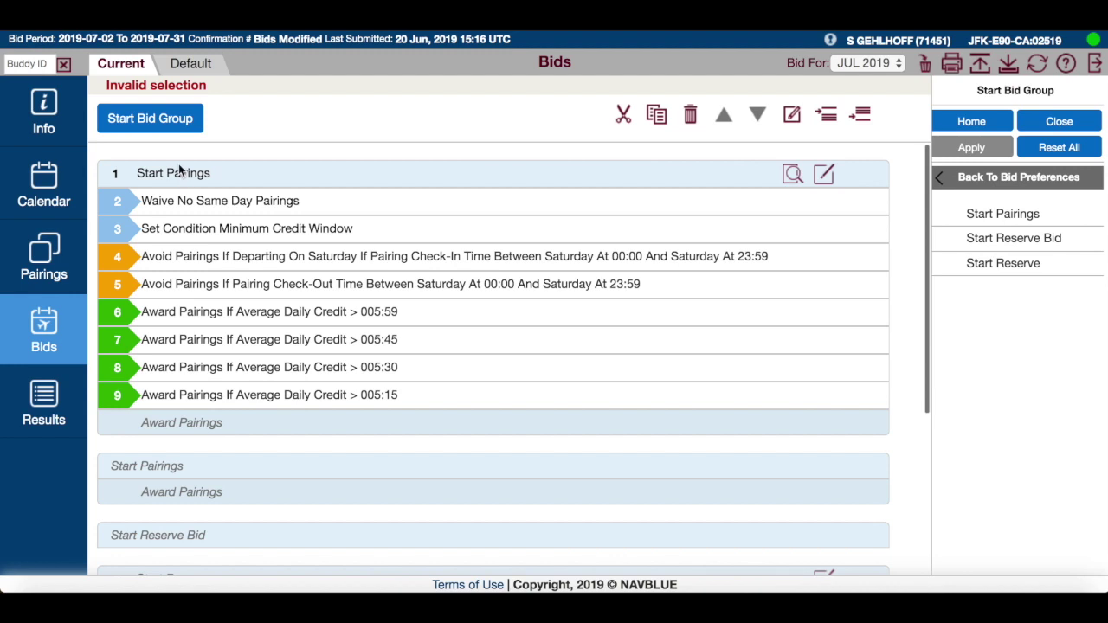
{"action": "scroll", "coordinate": [251, 368], "scroll_direction": "down", "scroll_amount": 2}
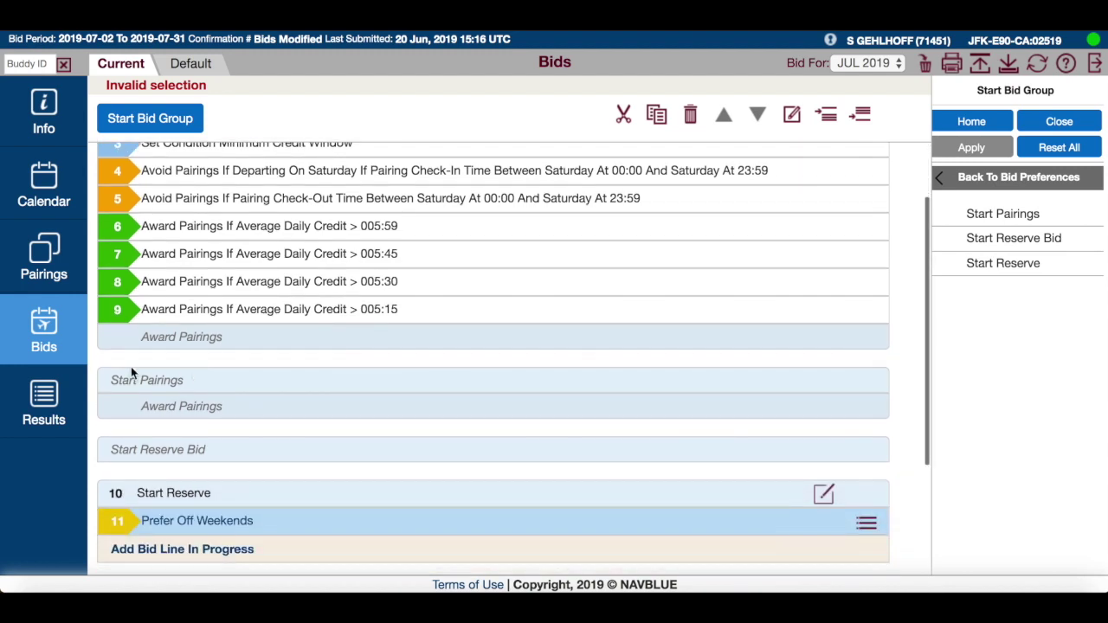
{"action": "scroll", "coordinate": [205, 385], "scroll_direction": "down", "scroll_amount": 3}
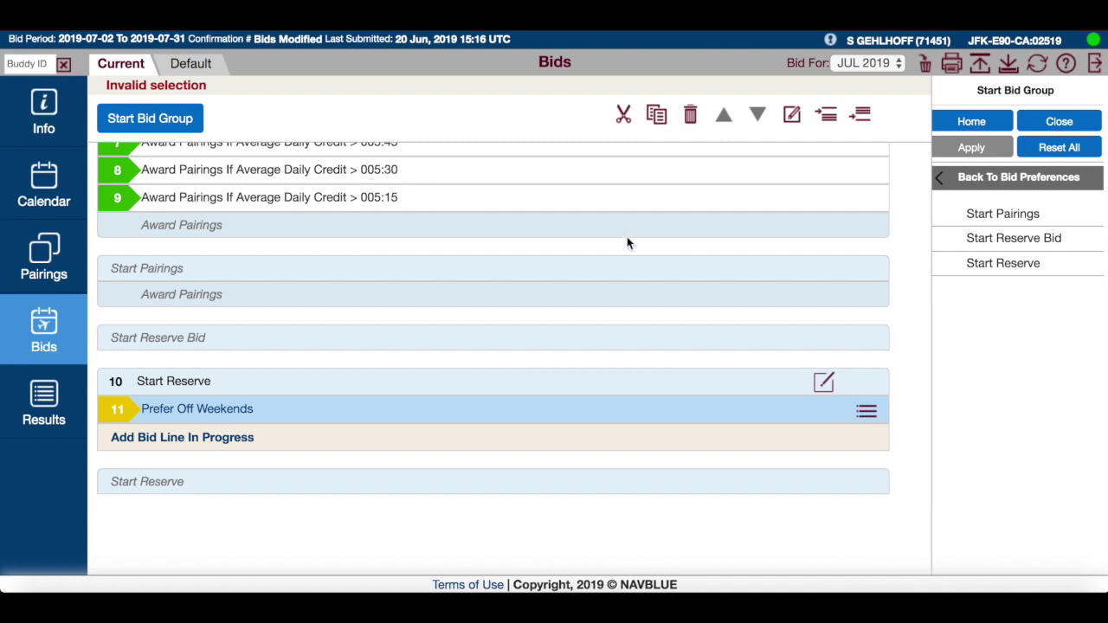
{"action": "left_click", "coordinate": [1006, 243]}
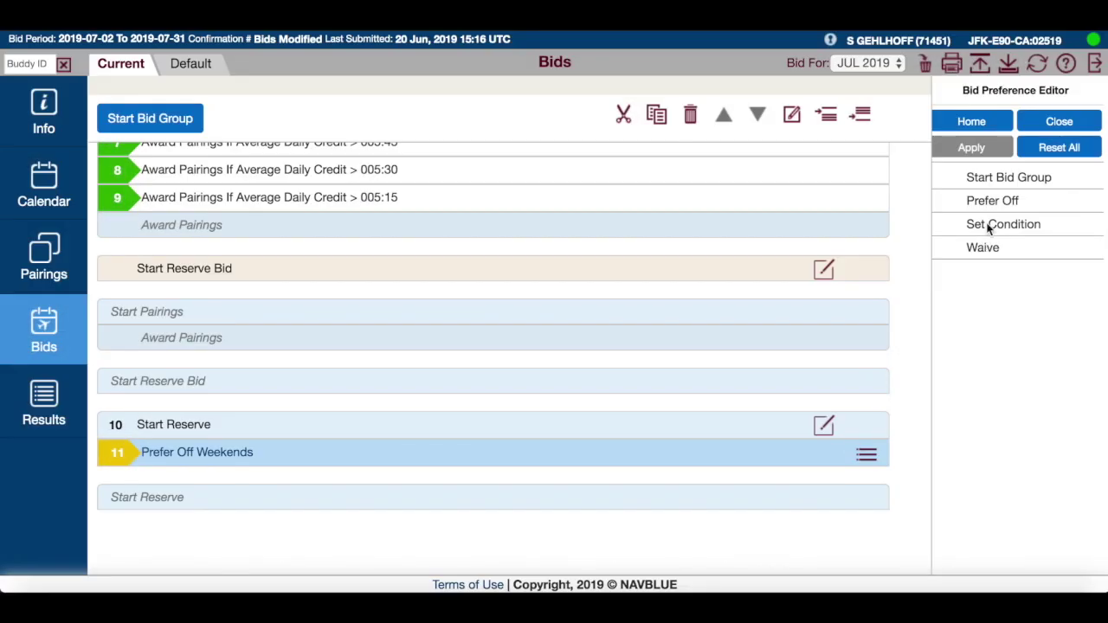
{"action": "left_click", "coordinate": [988, 227]}
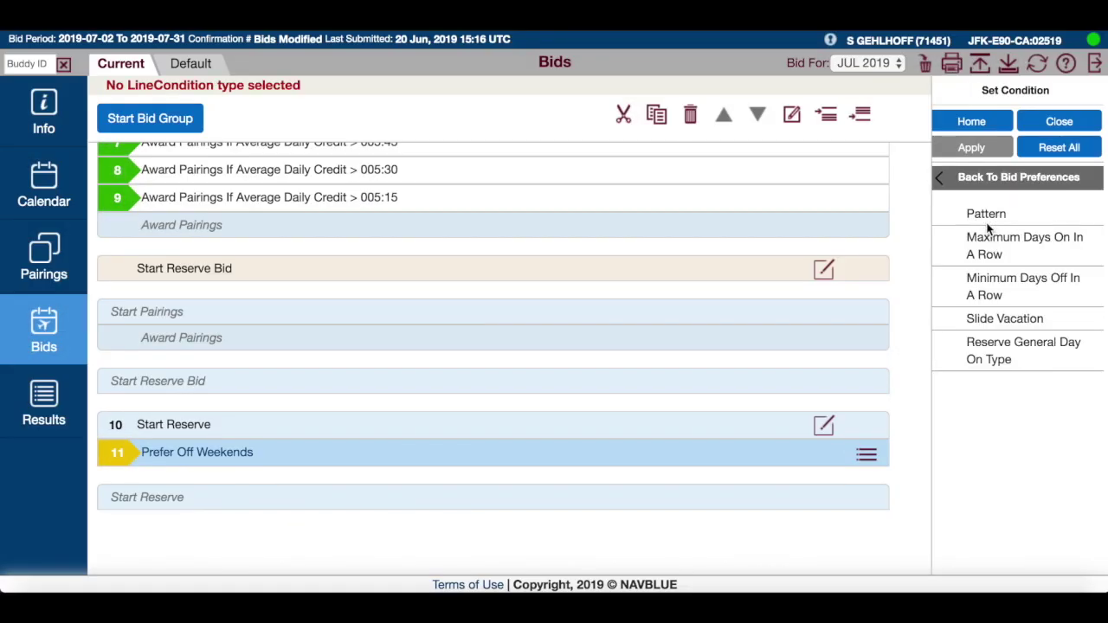
{"action": "left_click", "coordinate": [984, 359]}
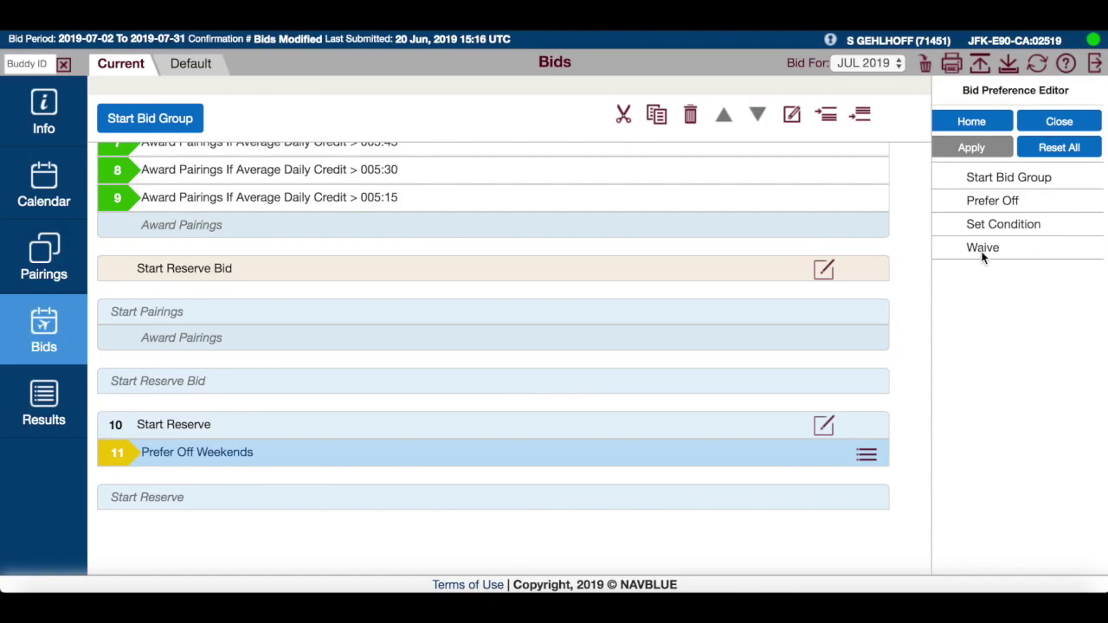
{"action": "left_click", "coordinate": [983, 251]}
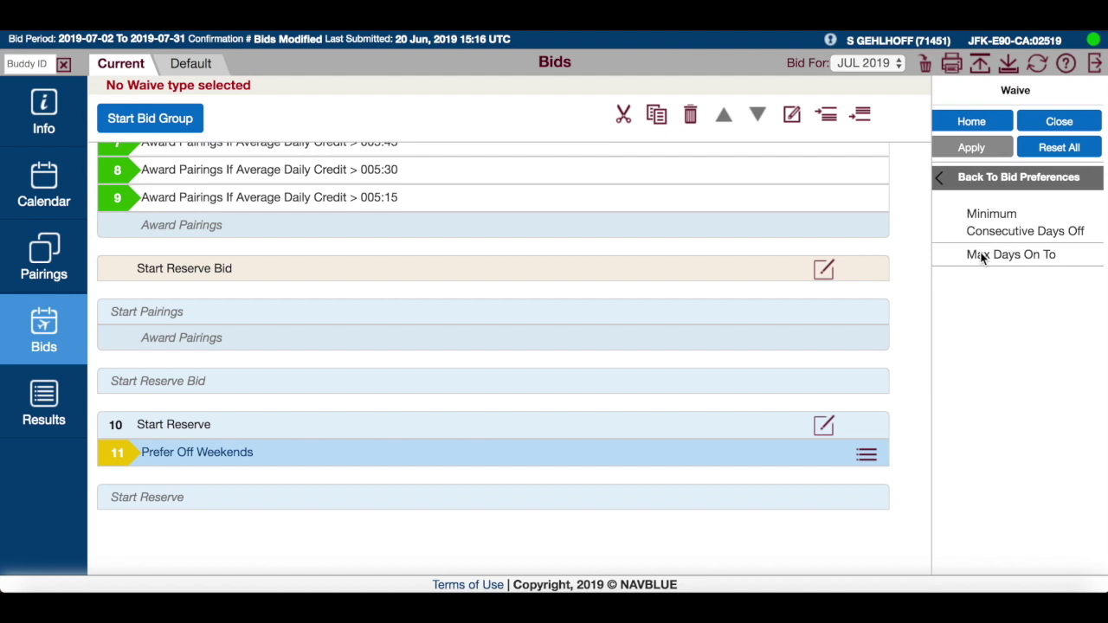
- Waive Max Days On To with its day count raised from 7 to 9, then return to Waive
{"action": "left_click", "coordinate": [982, 255]}
{"action": "left_click", "coordinate": [982, 226]}
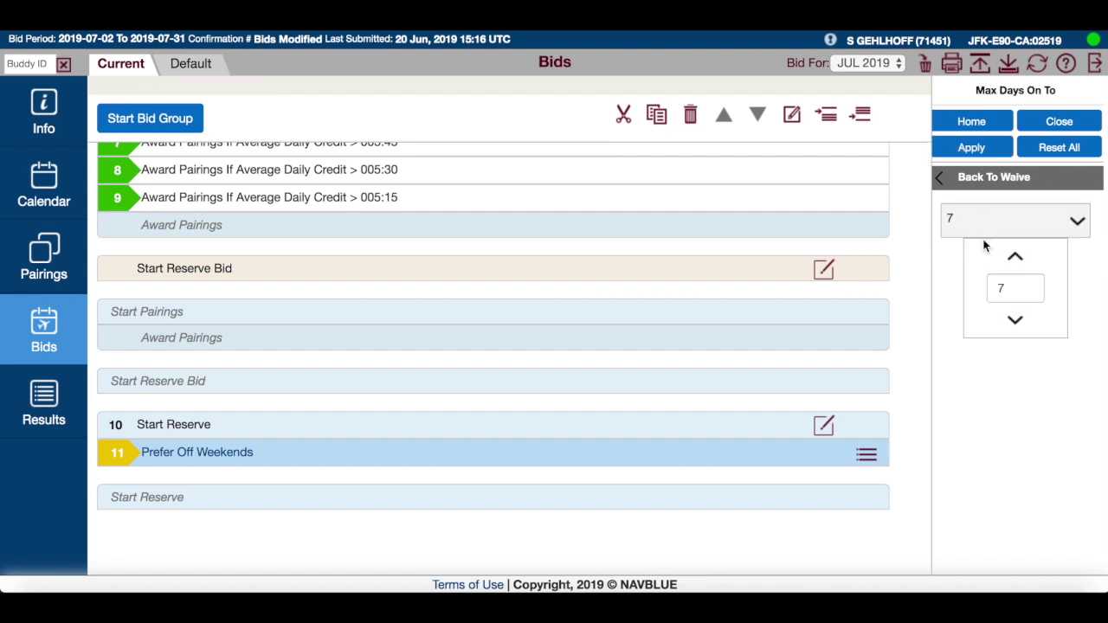
{"action": "left_click", "coordinate": [1015, 259]}
{"action": "left_click", "coordinate": [1014, 260]}
{"action": "left_click", "coordinate": [937, 177]}
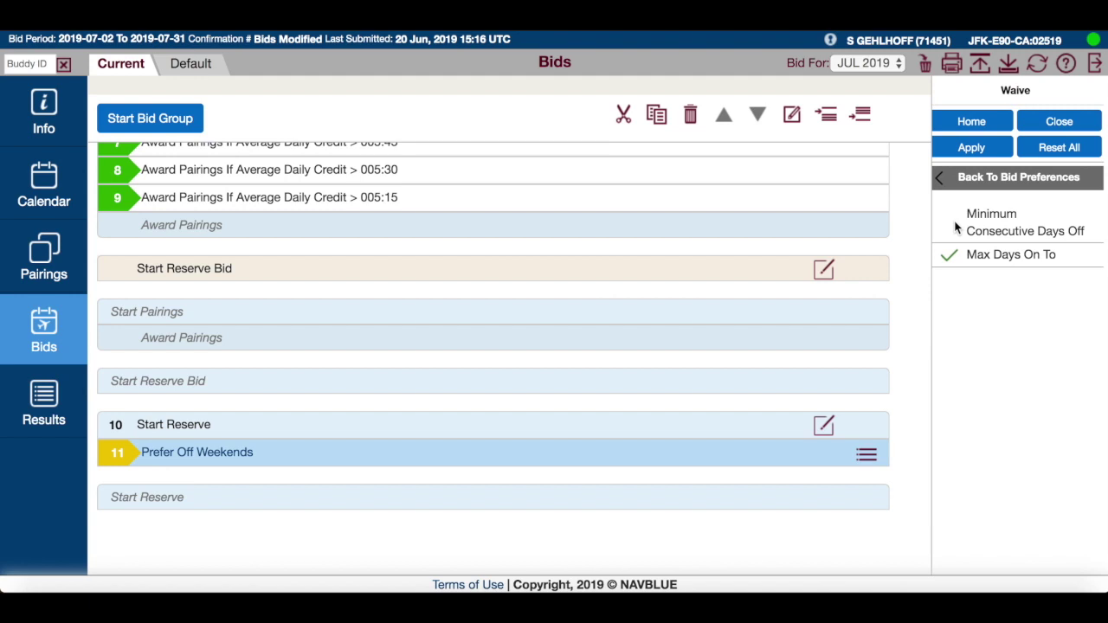
- Check Minimum Consecutive Days Off in the Waive list, replacing Max Days On To
{"action": "left_click", "coordinate": [956, 227]}
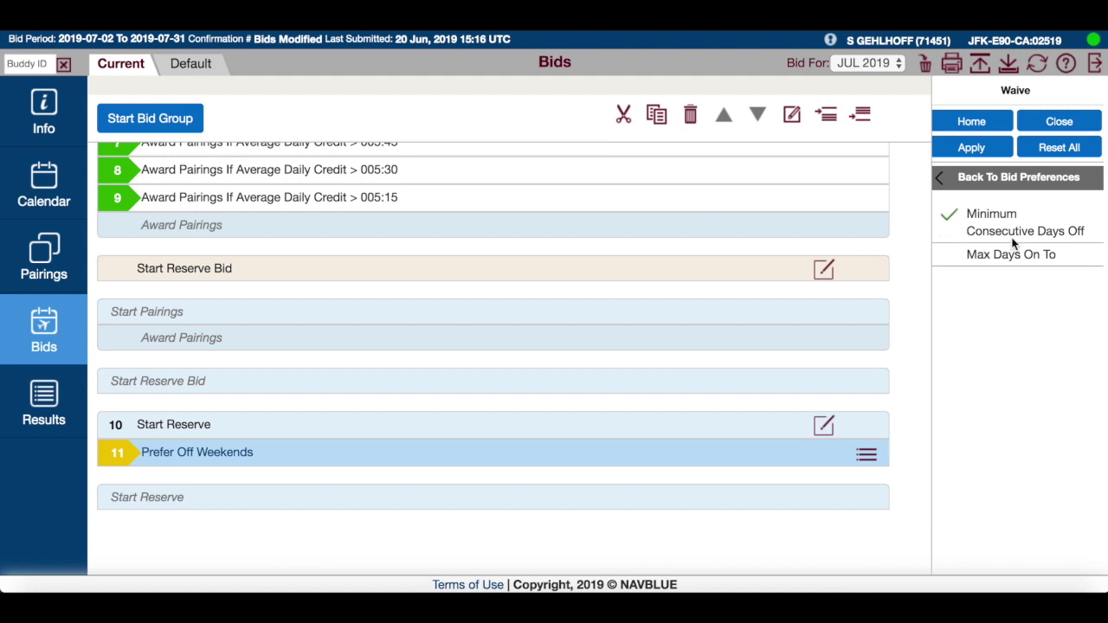